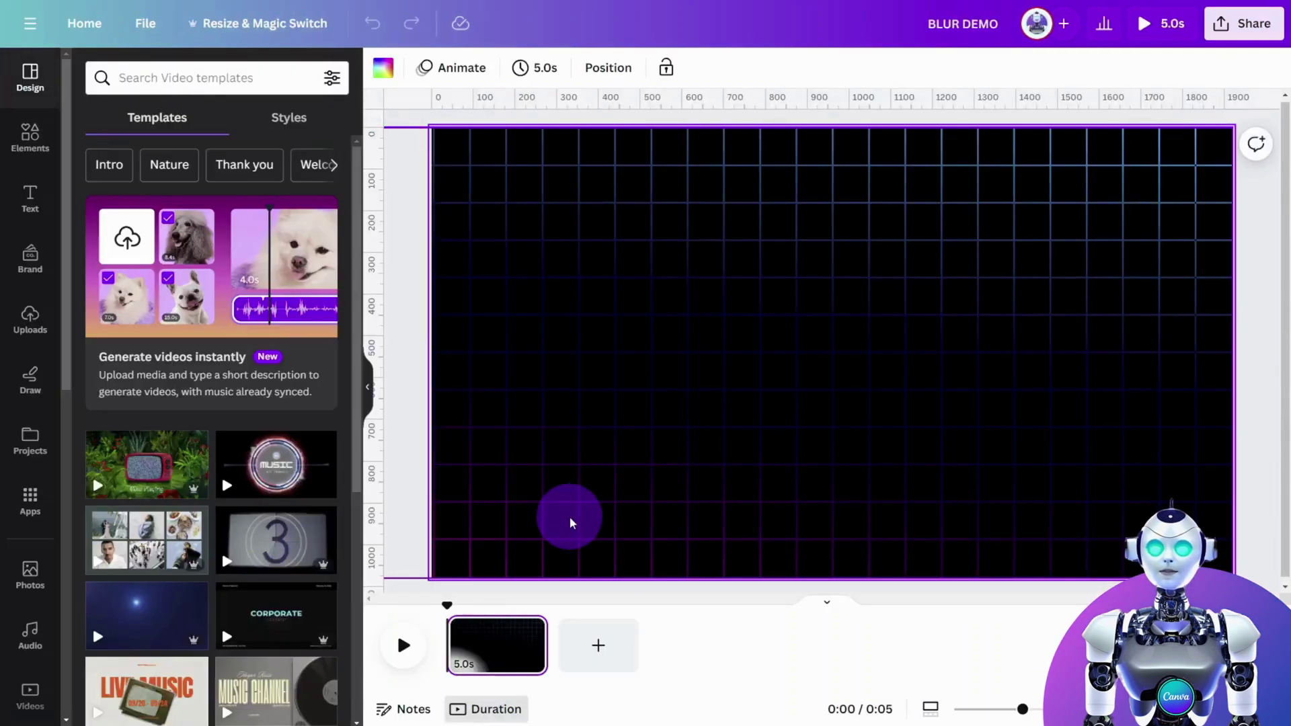
Add the uploaded robot image to the grid canvas and enlarge it.
left_click(30, 319)
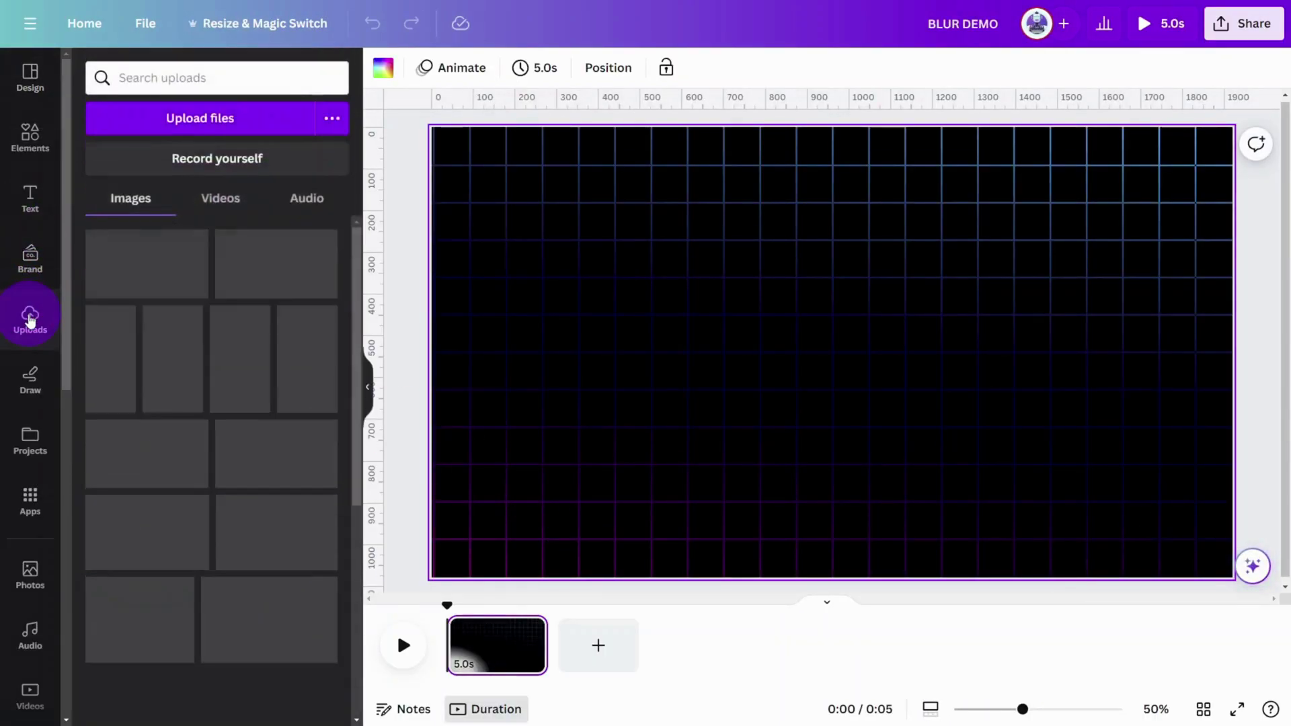
left_click(129, 260)
mouse_move(1105, 505)
left_mouse_down()
mouse_move(1159, 567)
mouse_move(1233, 578)
left_mouse_up()
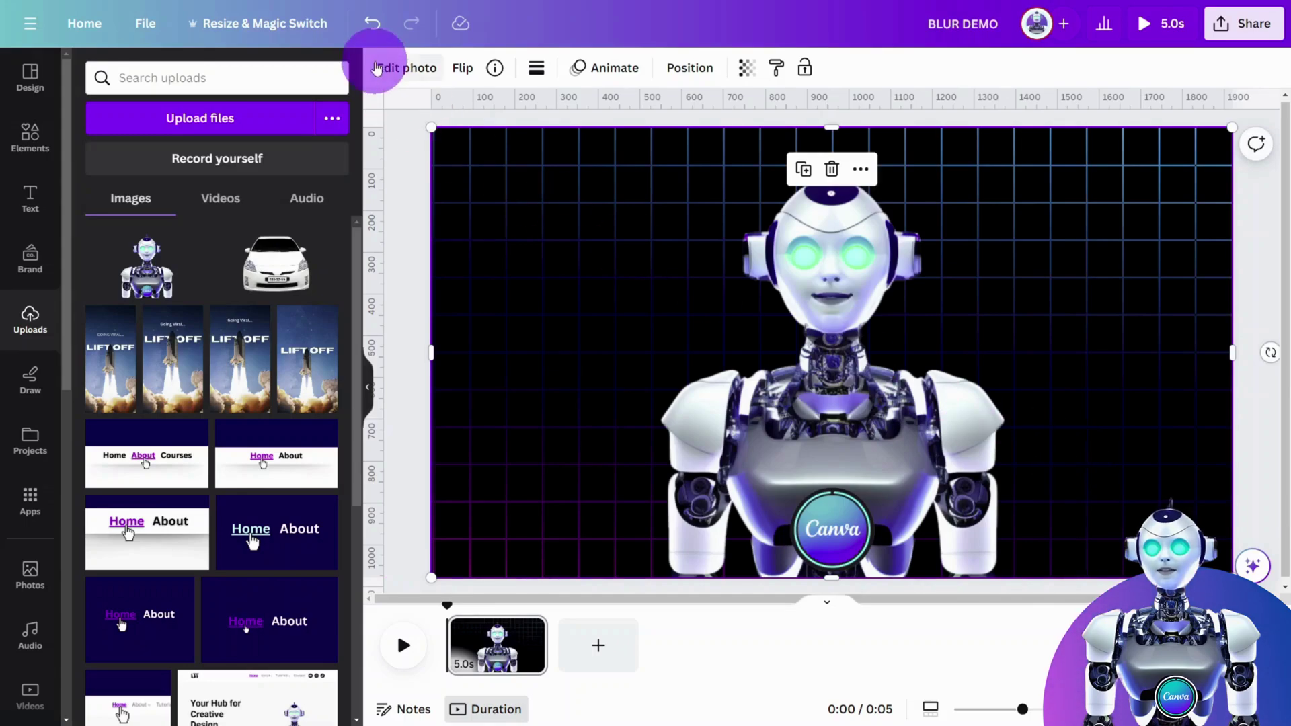
Open the robot's Blur effect in Edit photo and adjust the Whole image intensity.
left_click(397, 73)
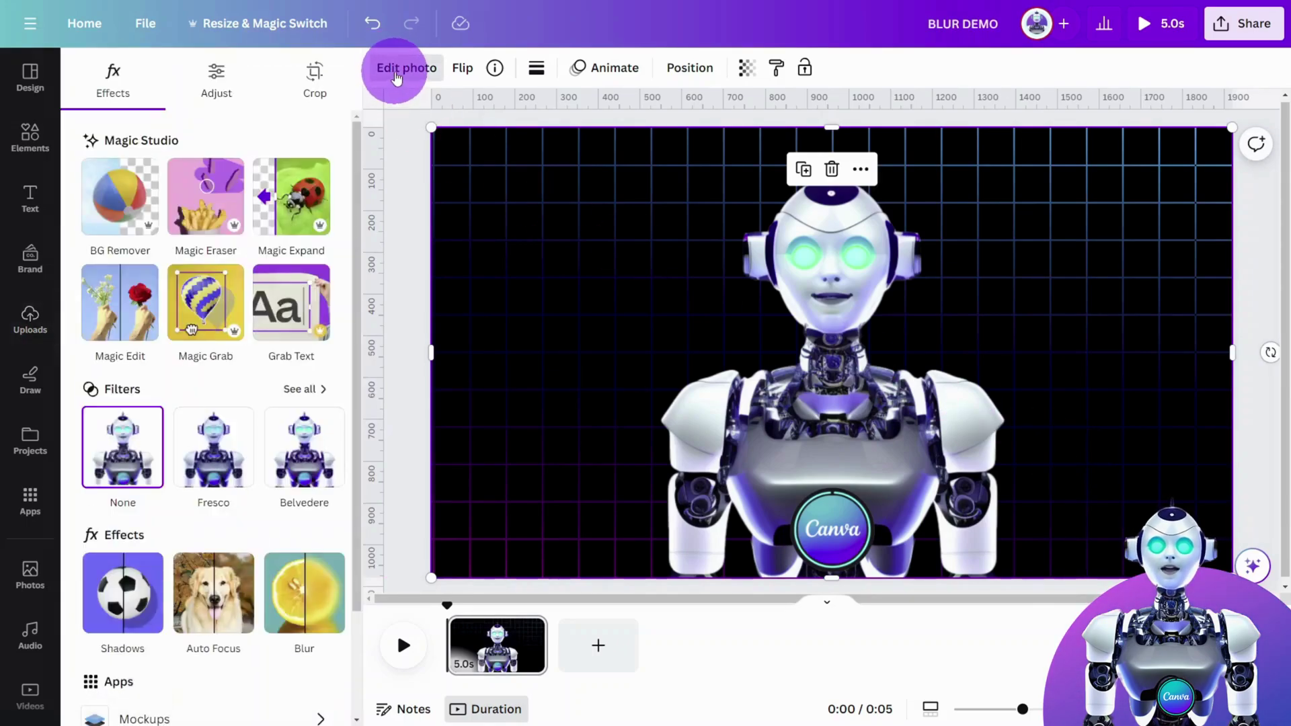
scroll(282, 303, "down", 3)
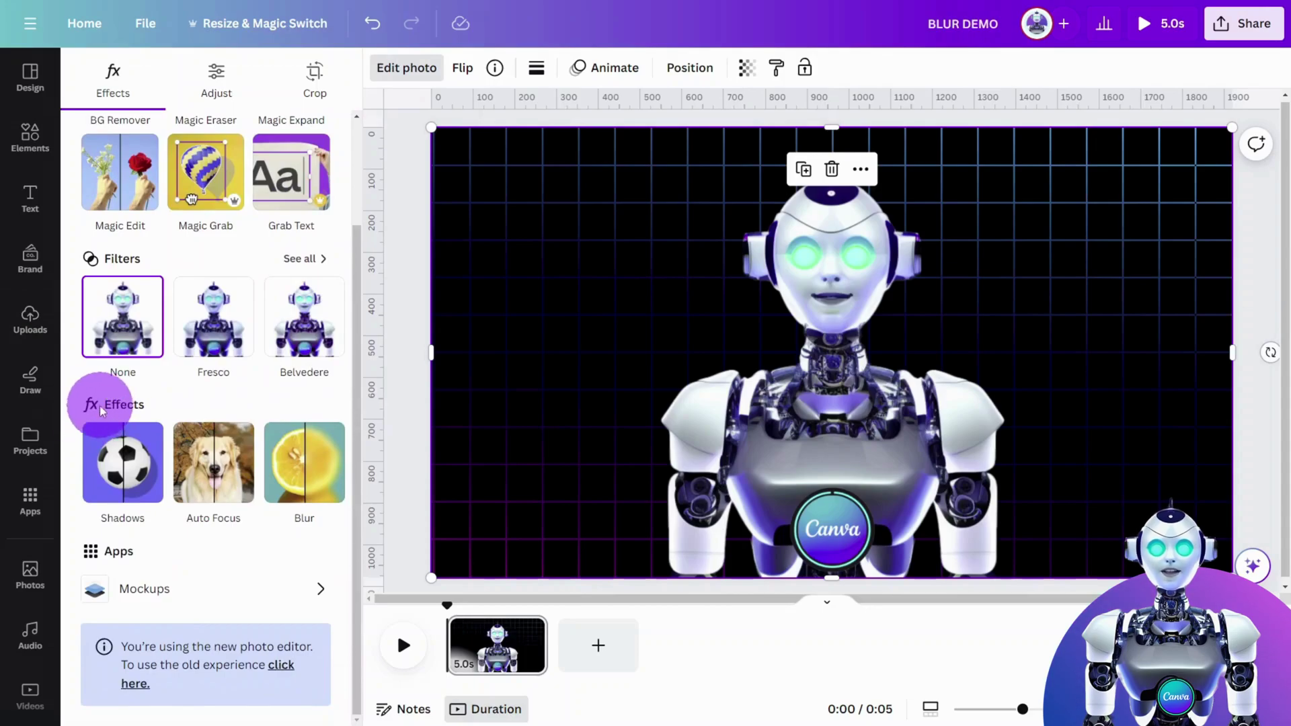
left_click(296, 465)
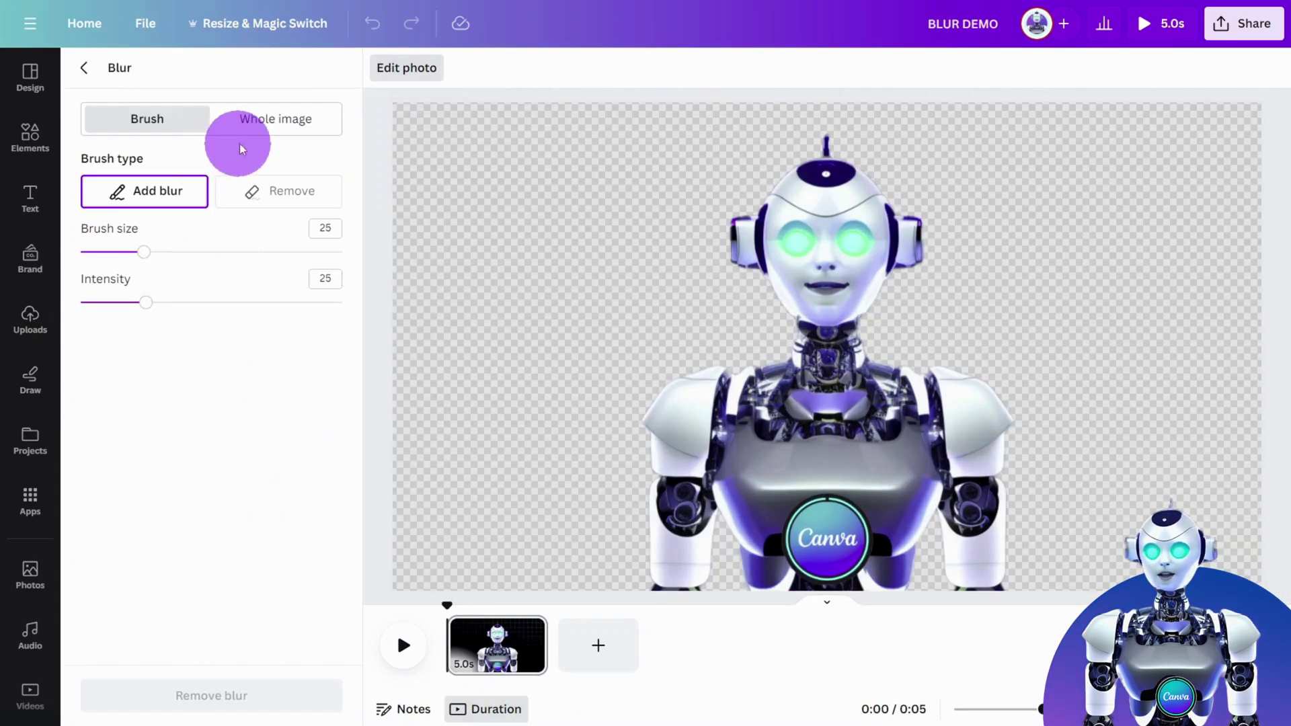
left_click(279, 128)
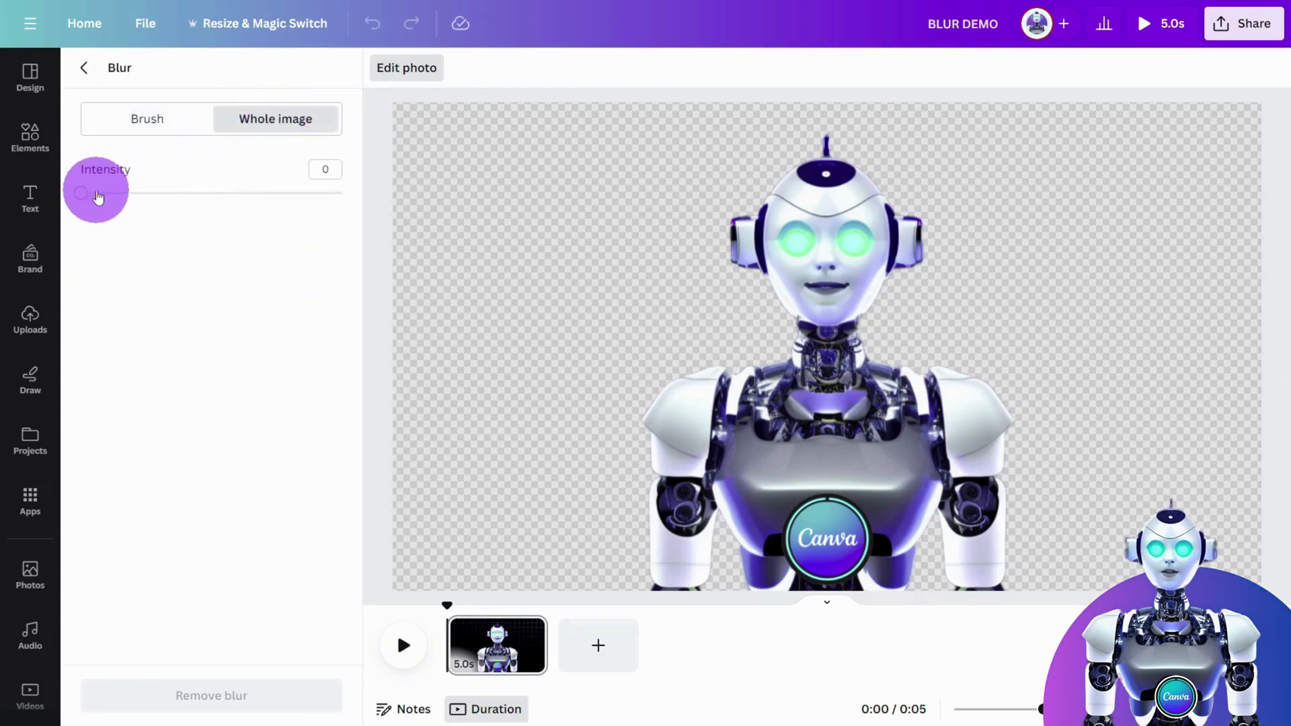
mouse_move(98, 191)
left_mouse_down()
mouse_move(281, 198)
mouse_move(23, 207)
left_mouse_up()
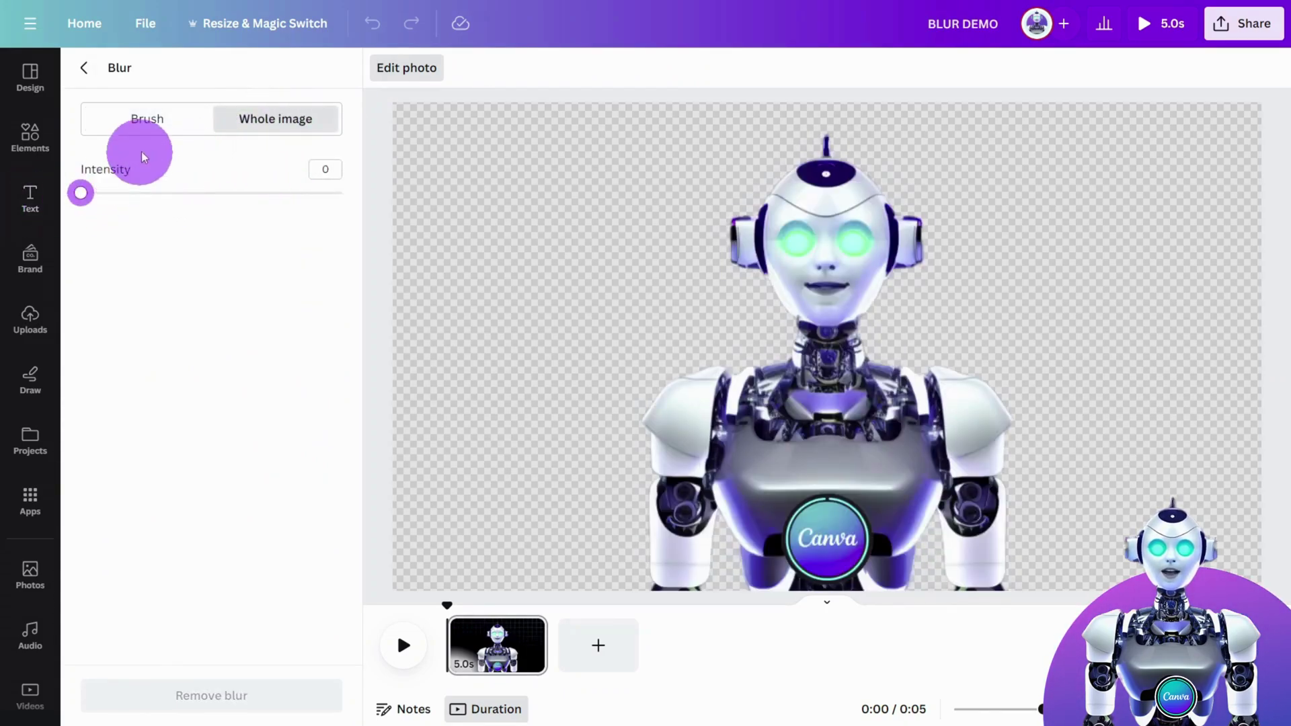
Paint Blur brush over the robot's eyes and face, then close Blur editing.
left_click(149, 119)
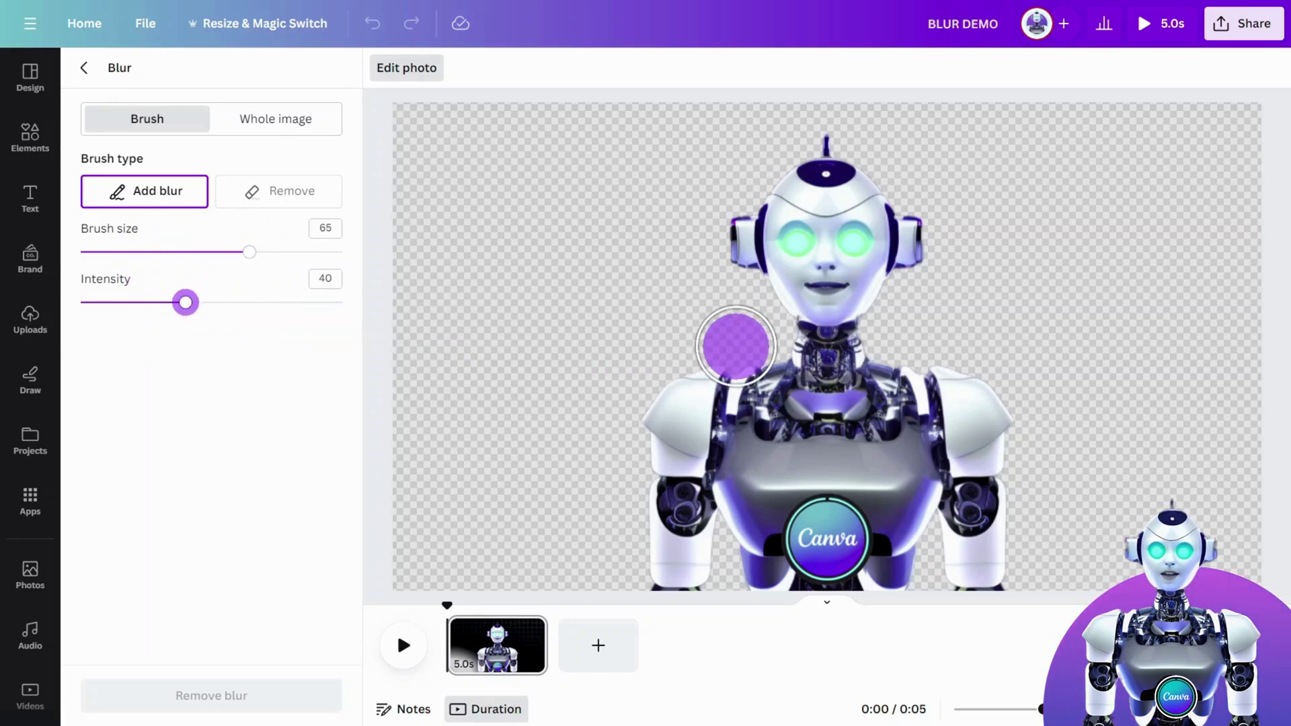
left_click(794, 247)
left_click_drag(801, 249, 820, 215)
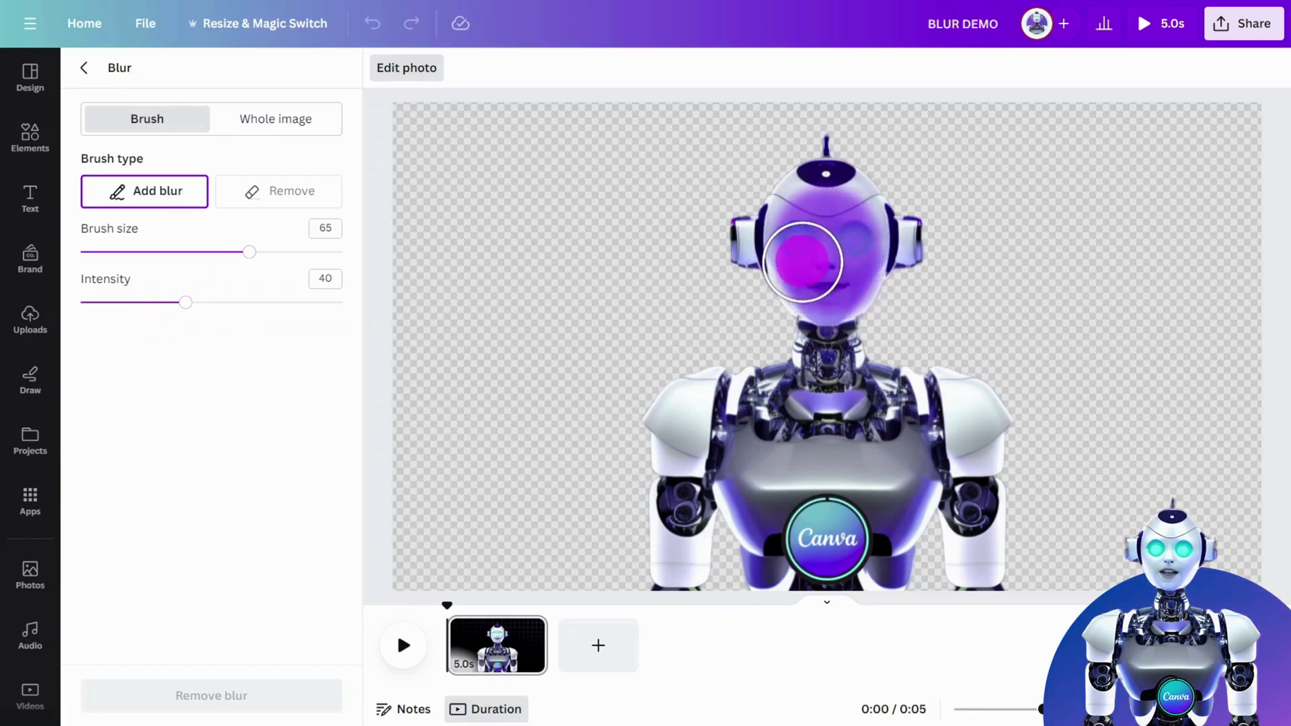
left_click_drag(799, 247, 791, 254)
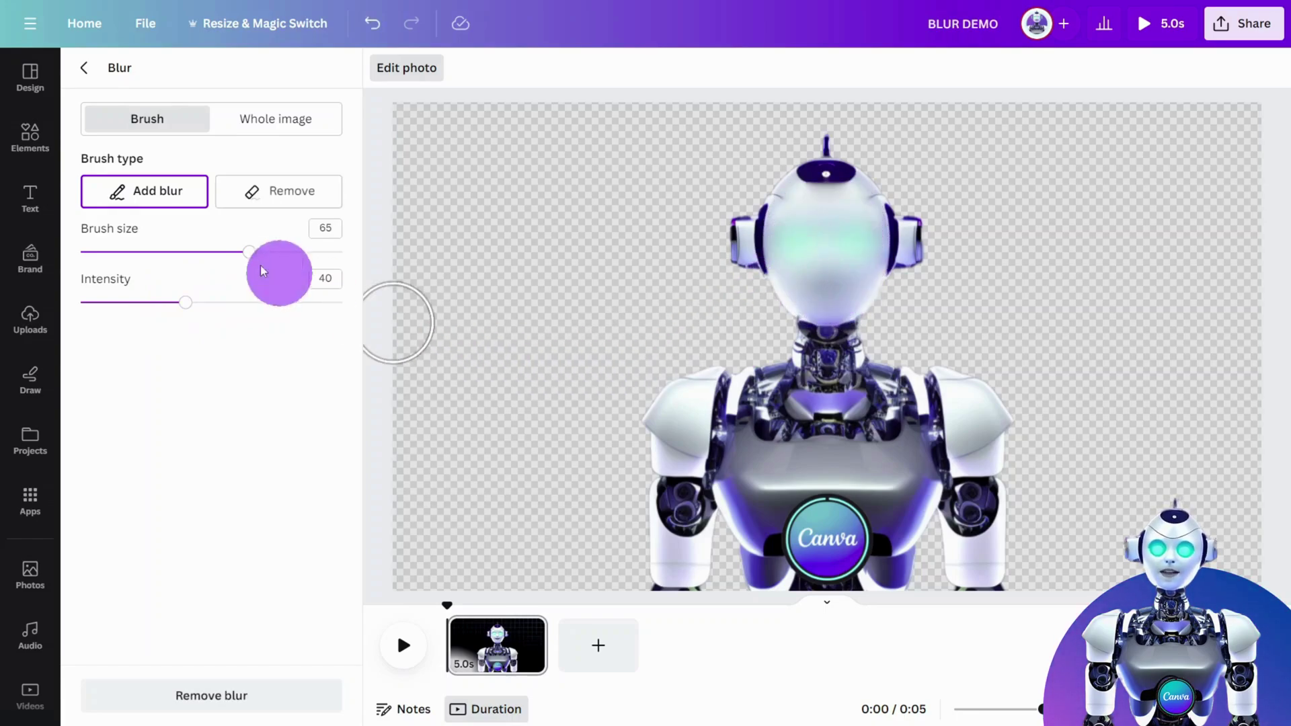
left_click(85, 73)
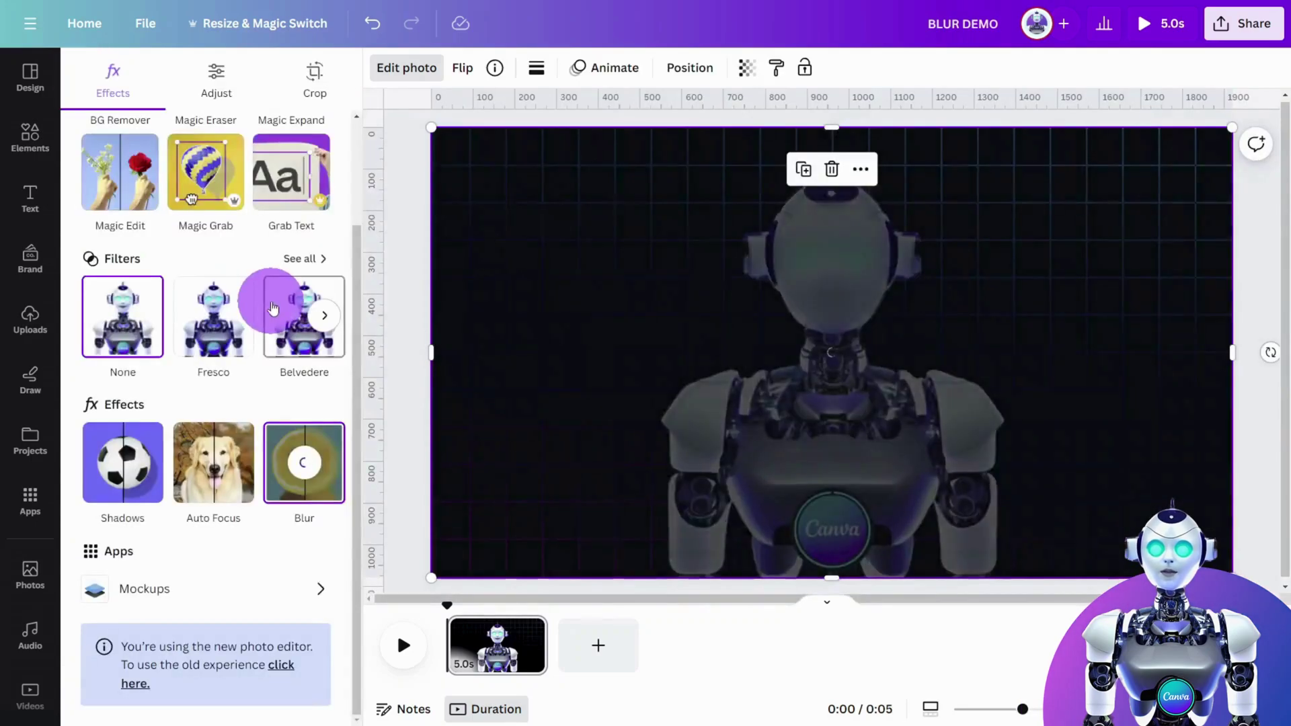